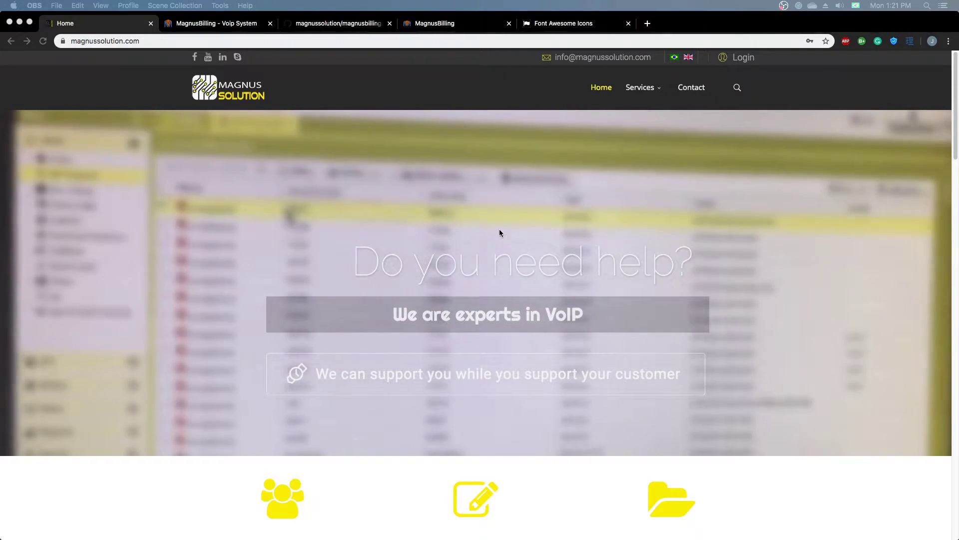
Bring Chrome forward on the Magnus Solution homepage and look over its Services menu
click(101, 32)
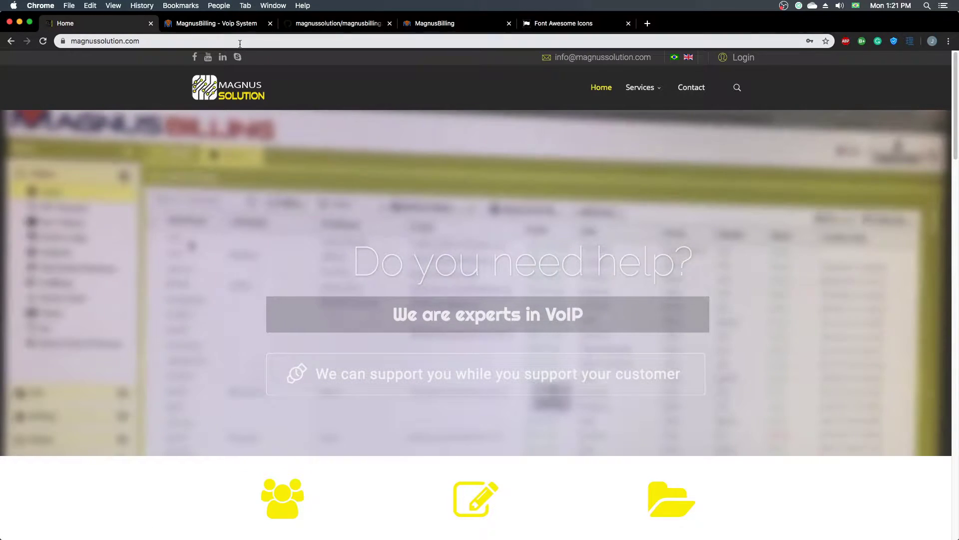
mouse_move(641, 83)
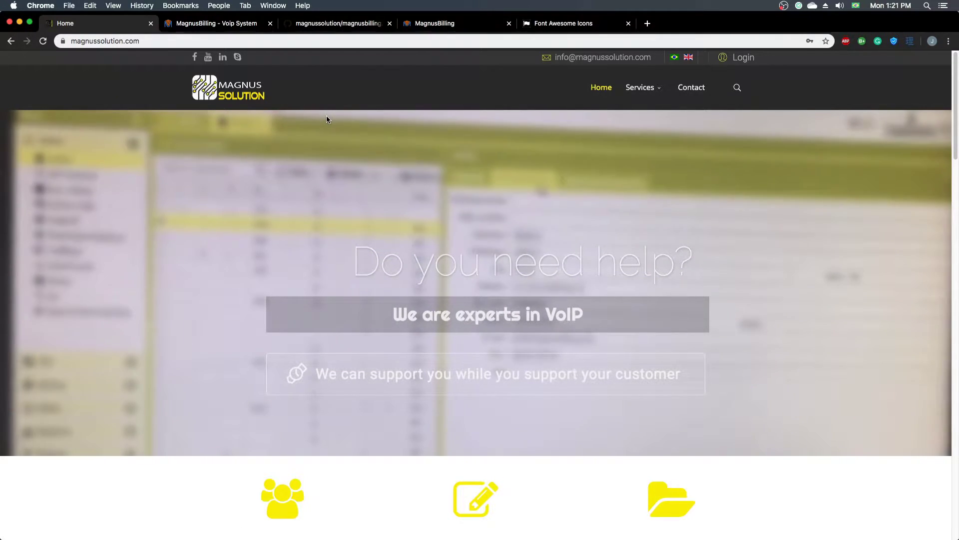
View the INSTALLATION section of magnusbilling.org, then go back to the Magnus Solution homepage
click(222, 25)
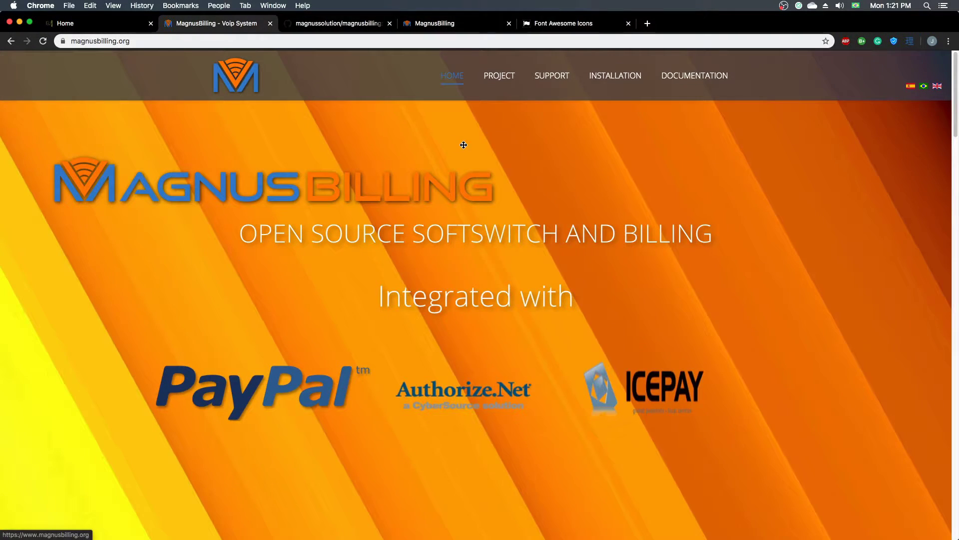
scroll(583, 155, down, 5)
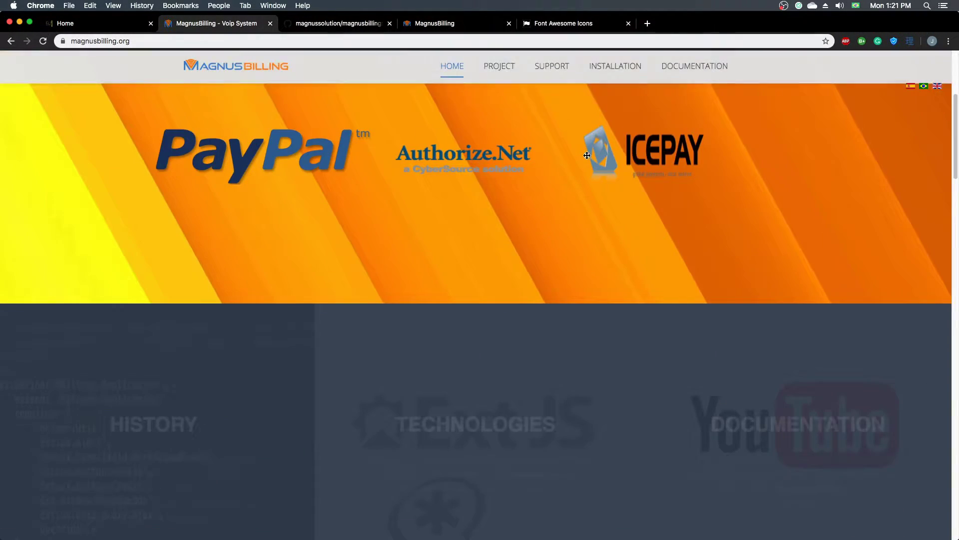
scroll(614, 76, up, 2)
click(614, 75)
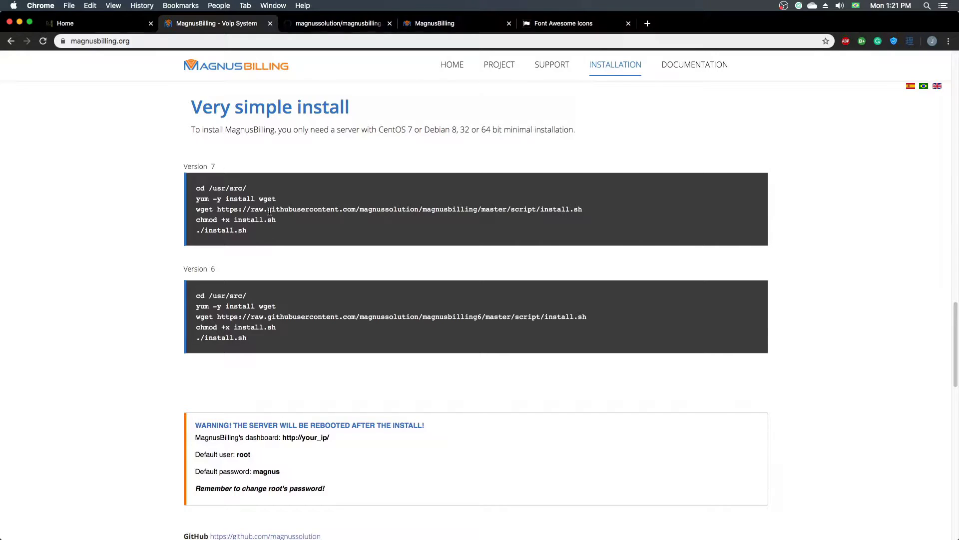
click(90, 25)
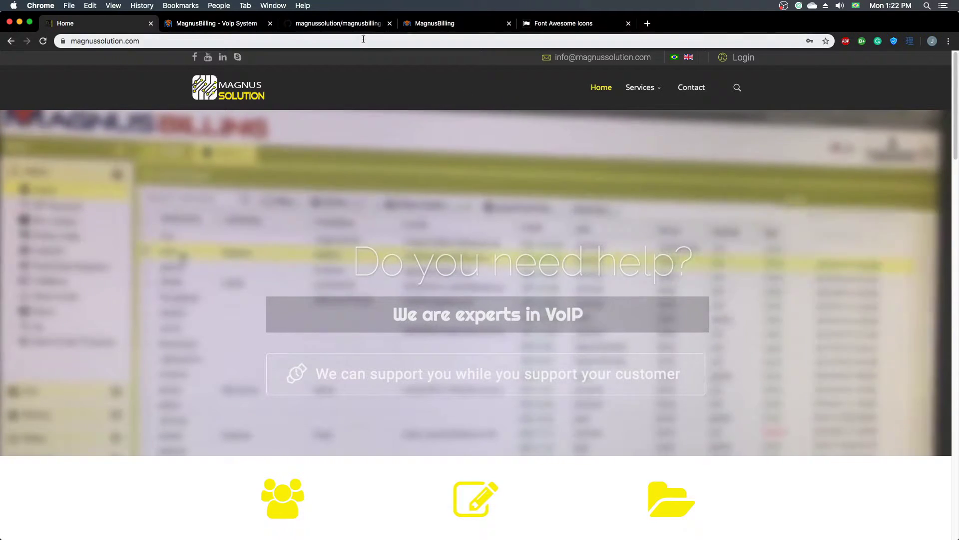
Show the magnussolution/magnusbilling GitHub repository, then bring up the server Terminal session
click(343, 25)
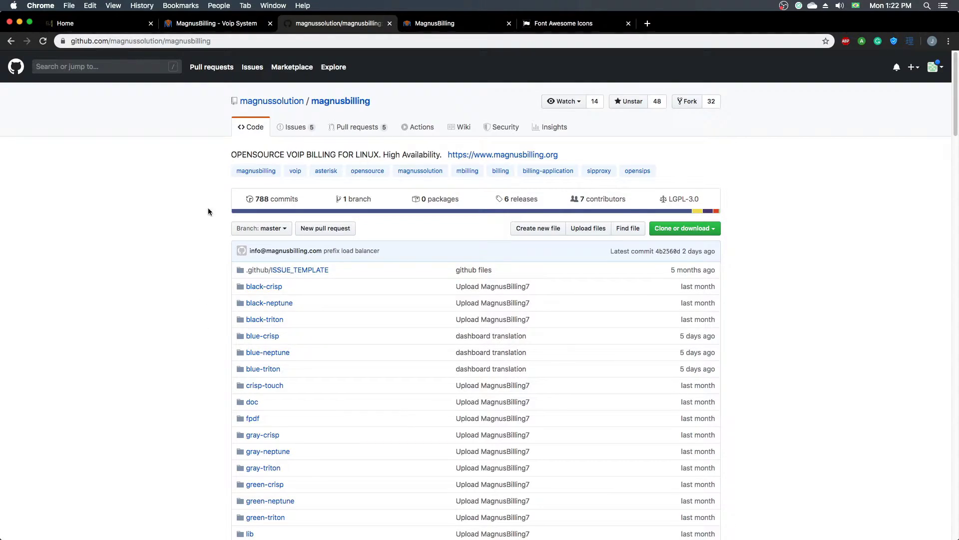
mouse_move(330, 537)
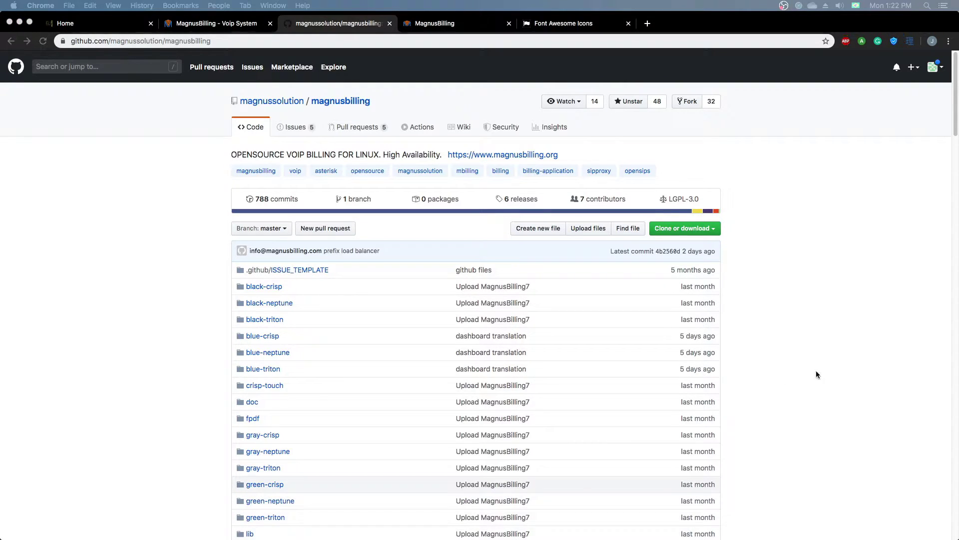
right_click(812, 385)
click(780, 376)
click(939, 326)
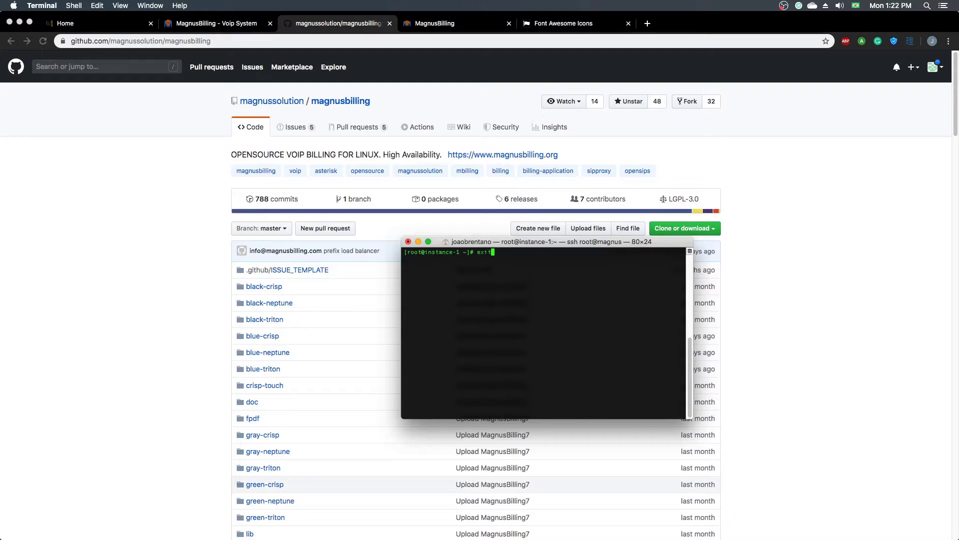
Change into /var/www/html/mbilling/protected/commands/, run pwd, and cat update.sh
key(Up)
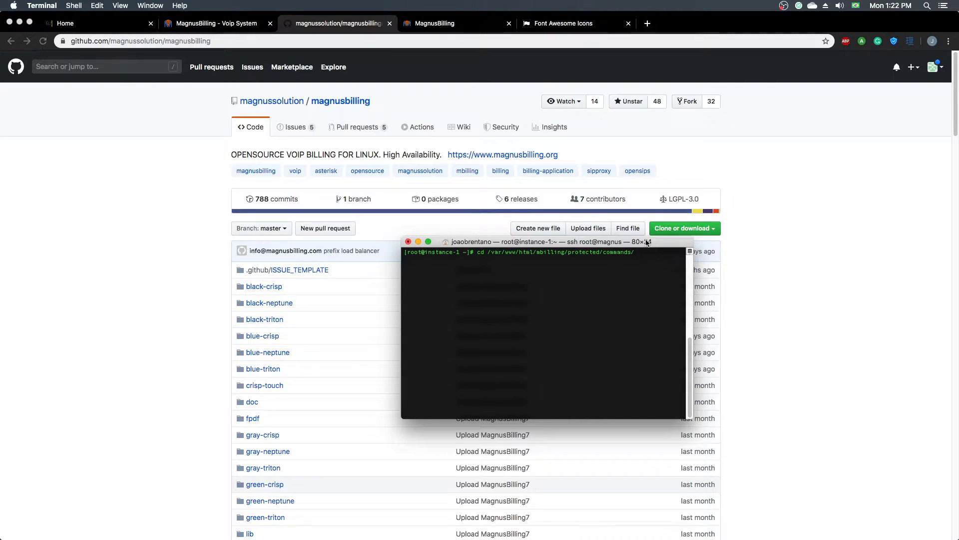
drag(646, 243, 525, 265)
key(Return)
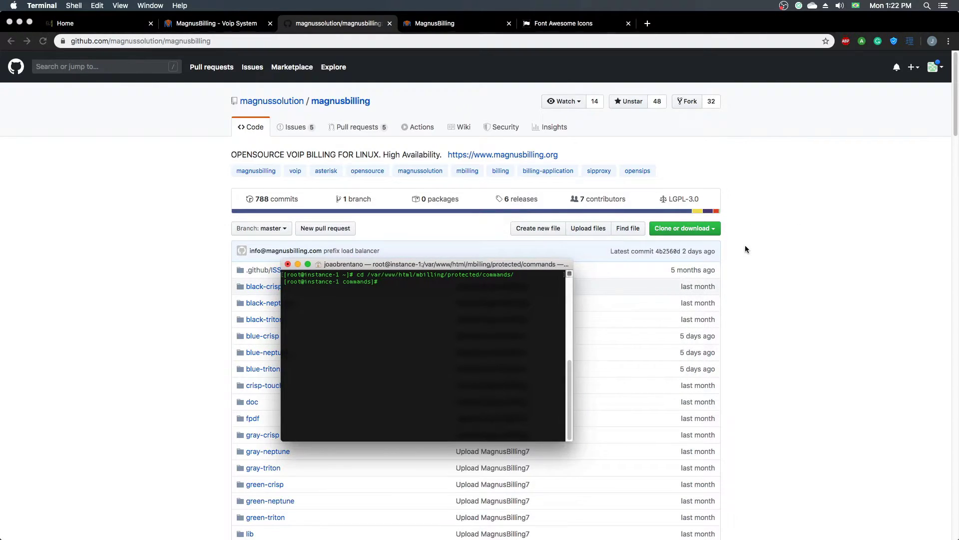
text(pwd)
key(Return)
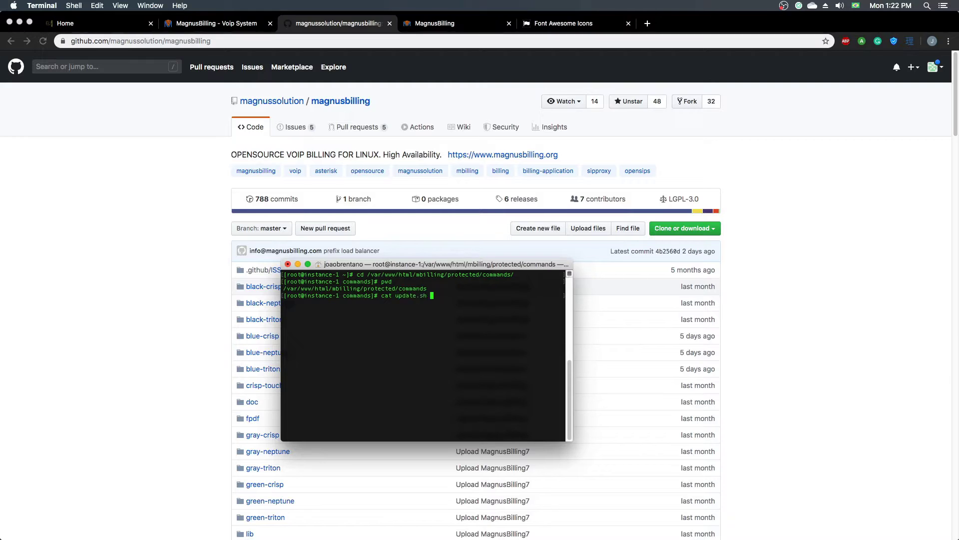
text(cat update.sh)
key(Return)
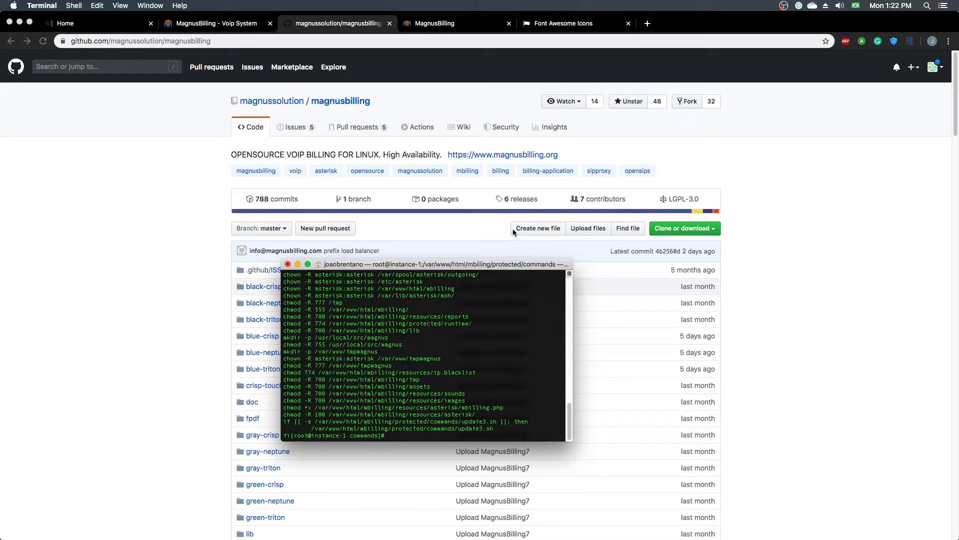
Maximise the terminal, select the wget download URL, then minimise Terminal to reveal GitHub
double_click(501, 265)
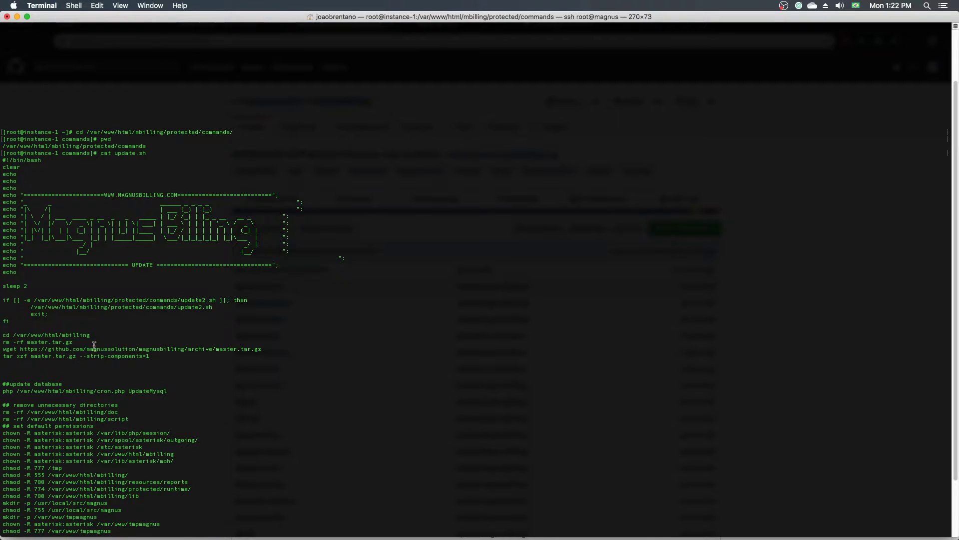
drag(19, 350, 254, 346)
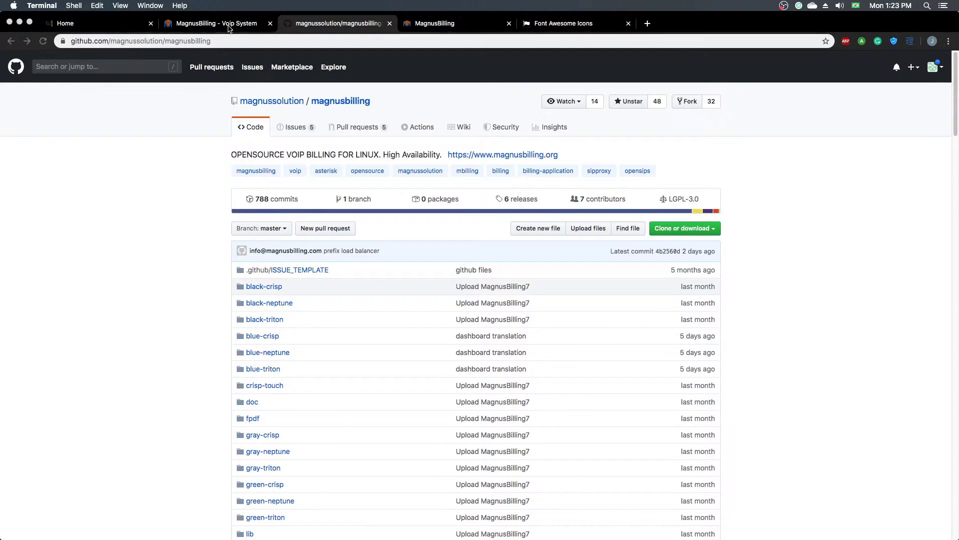
click(223, 28)
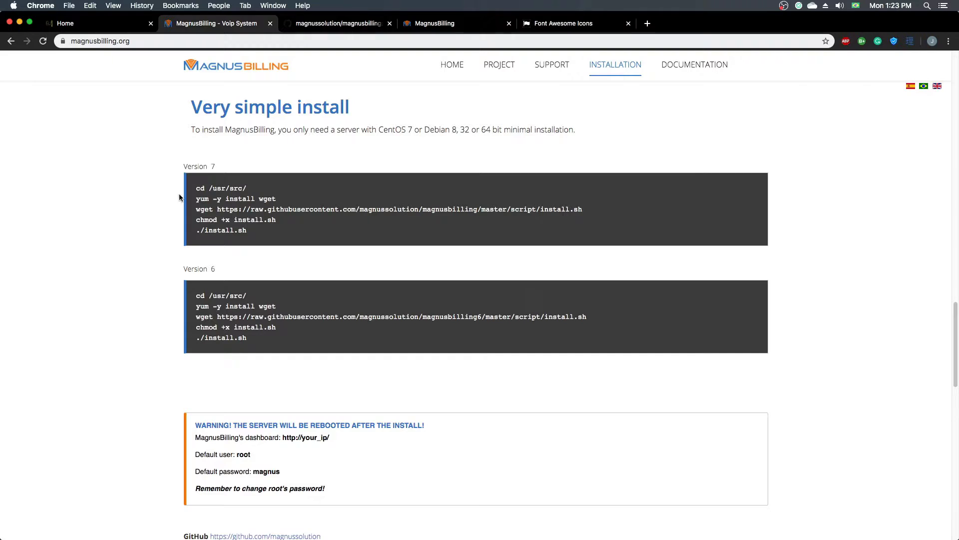
click(285, 28)
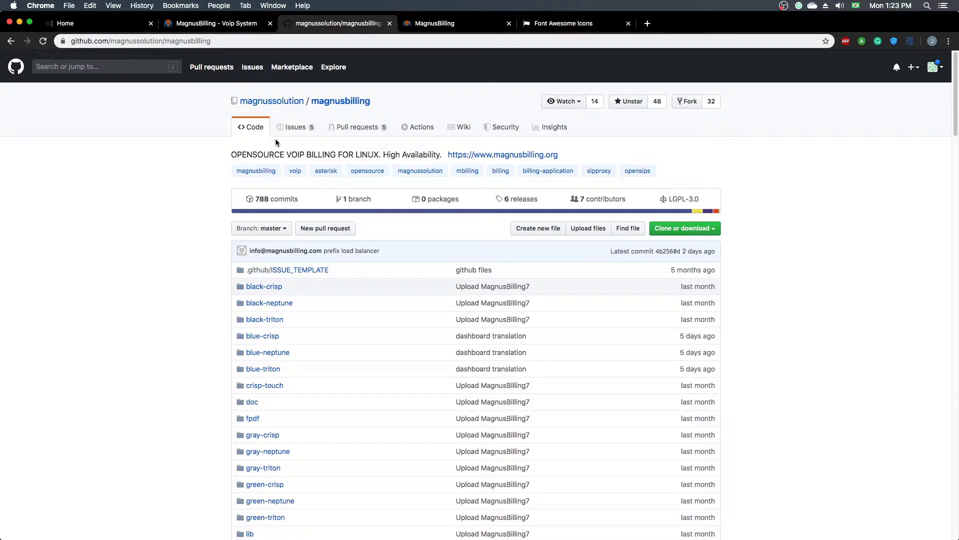
key(super+Tab)
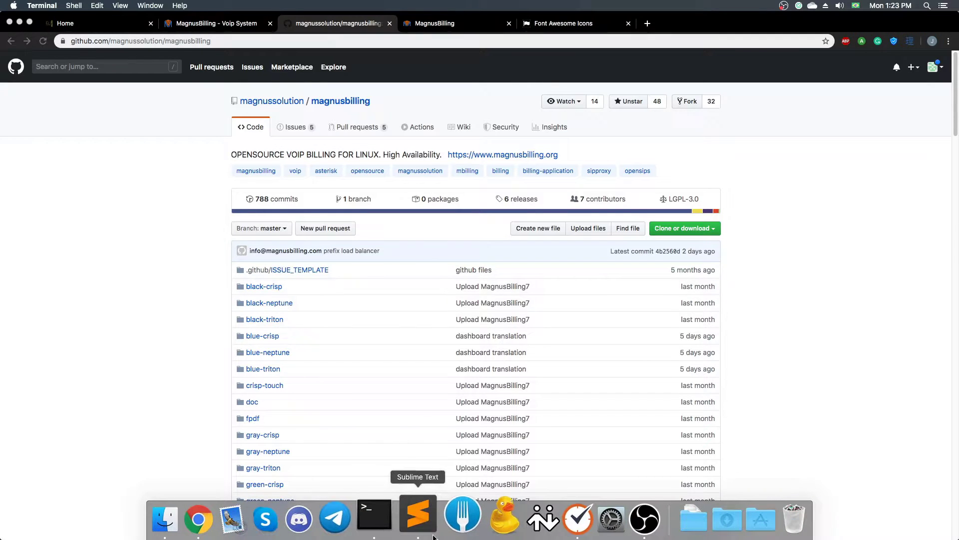
click(383, 517)
click(453, 381)
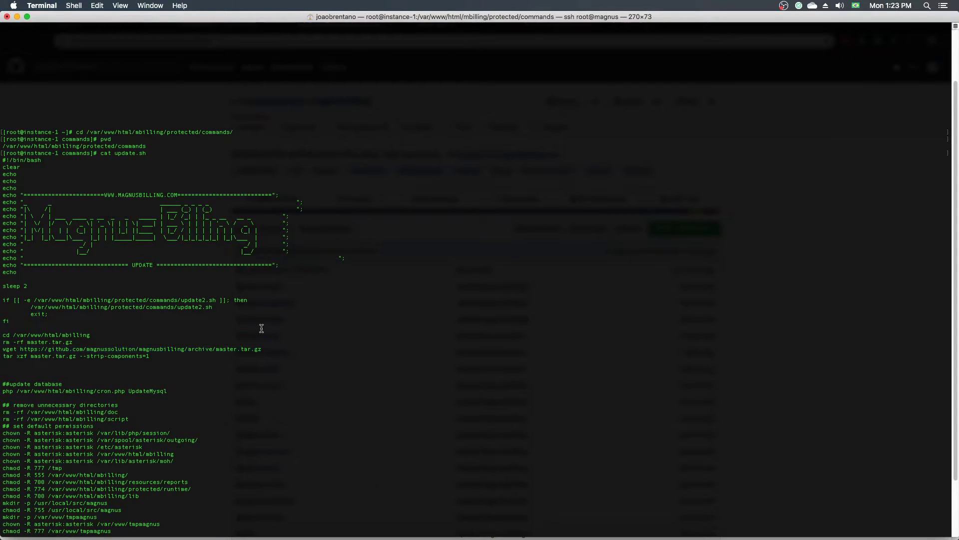
scroll(356, 365, down, 3)
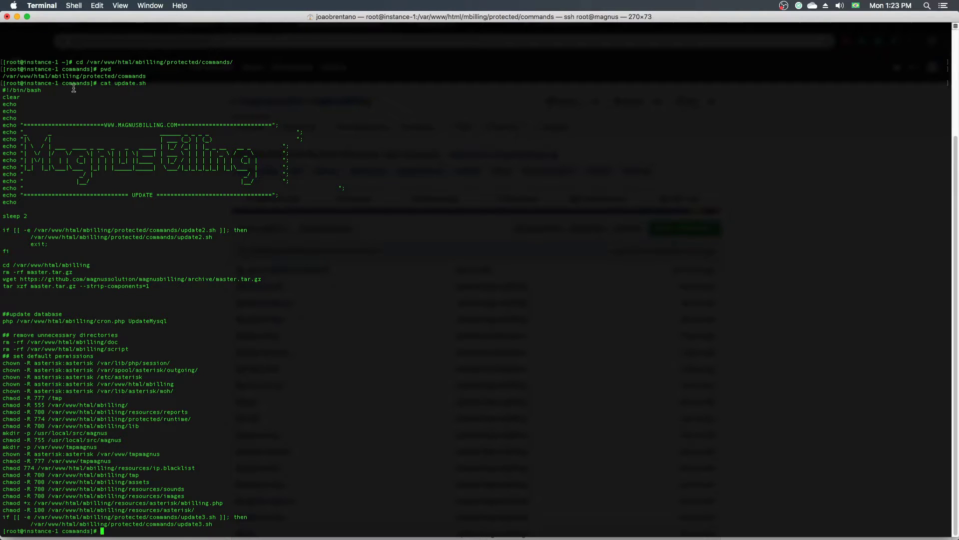
click(18, 17)
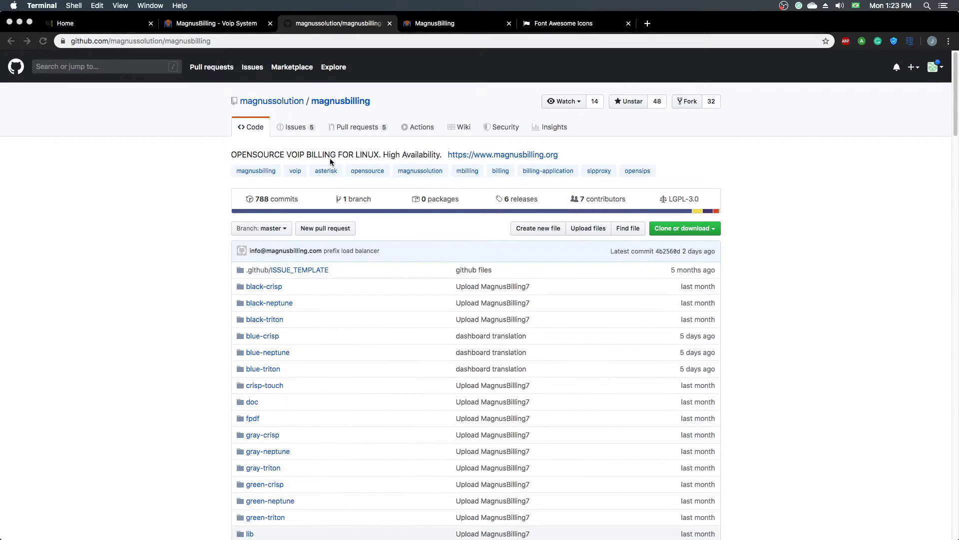
Bring up the theme settings from the user account menu in the MagnusBilling admin panel
click(444, 23)
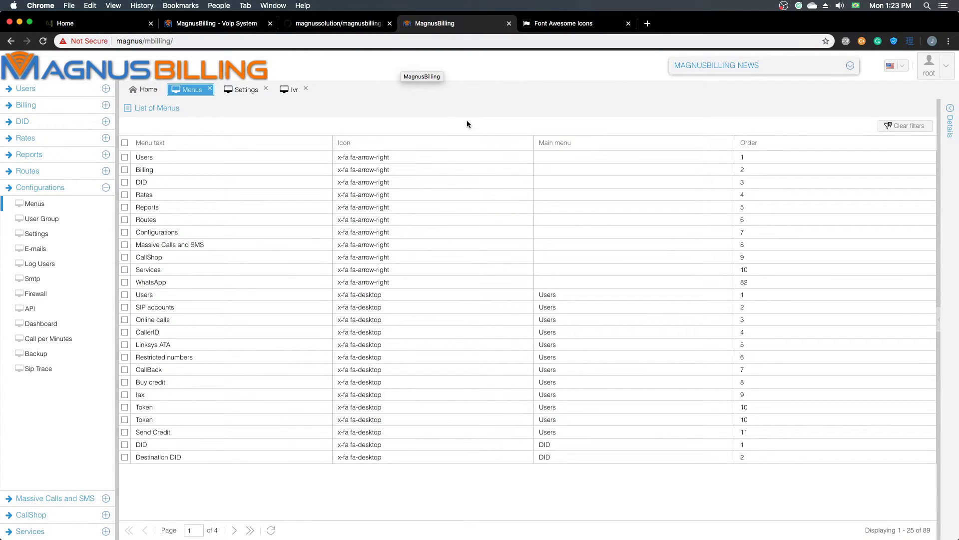
click(936, 70)
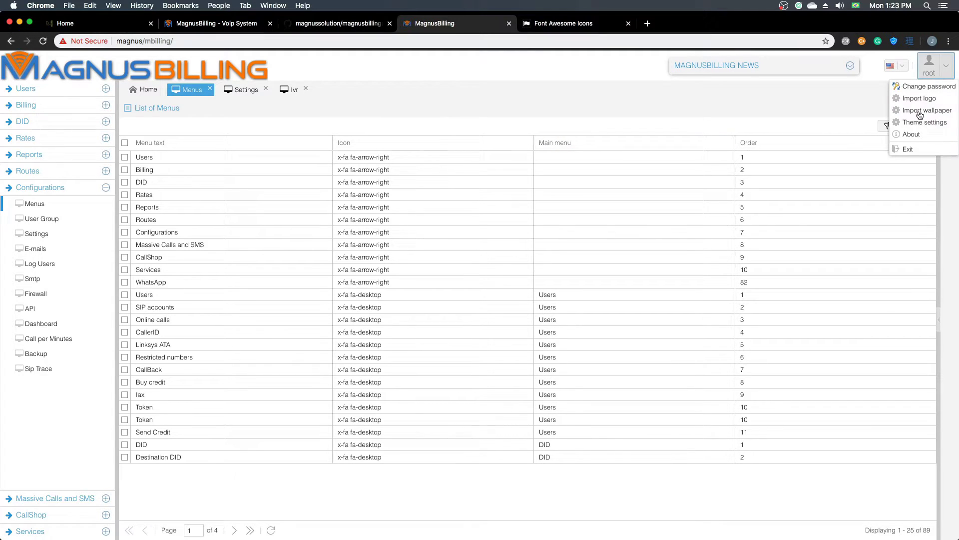
click(918, 123)
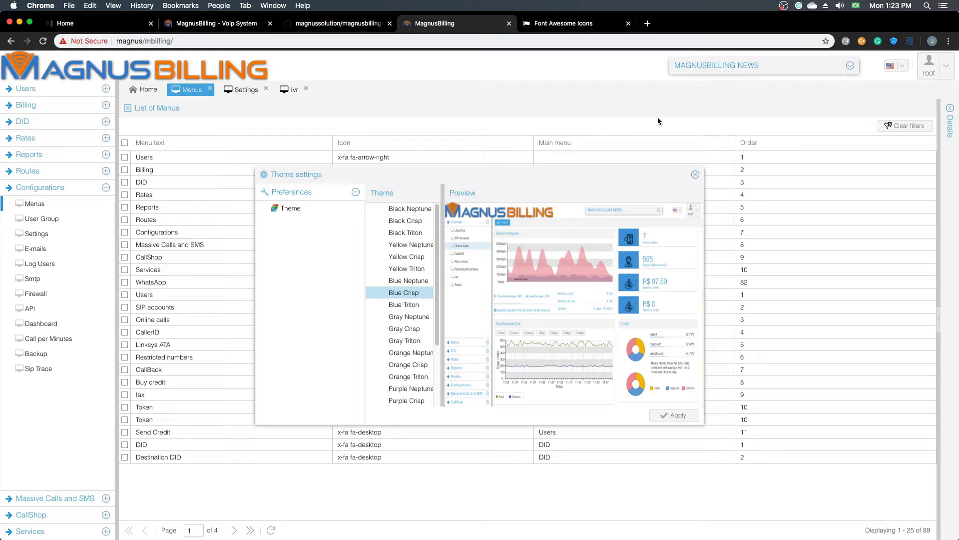
drag(529, 183, 539, 179)
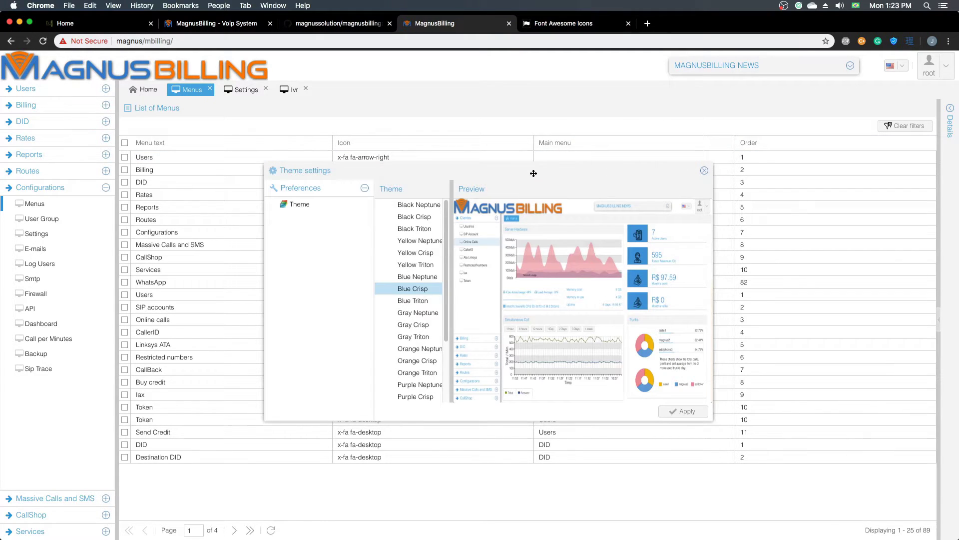
Preview the Black Neptune, Black Crisp and Black Triton themes, then close without applying
click(418, 207)
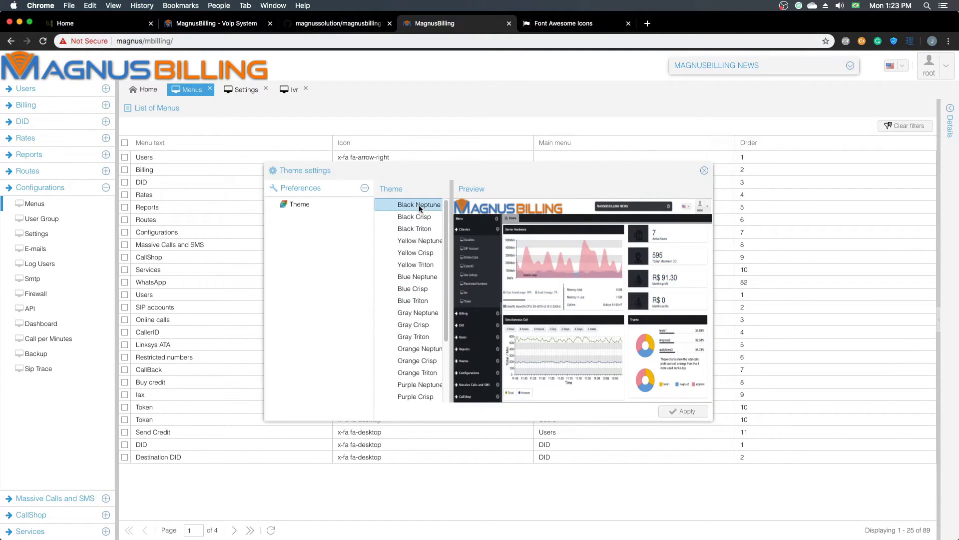
click(417, 216)
click(416, 228)
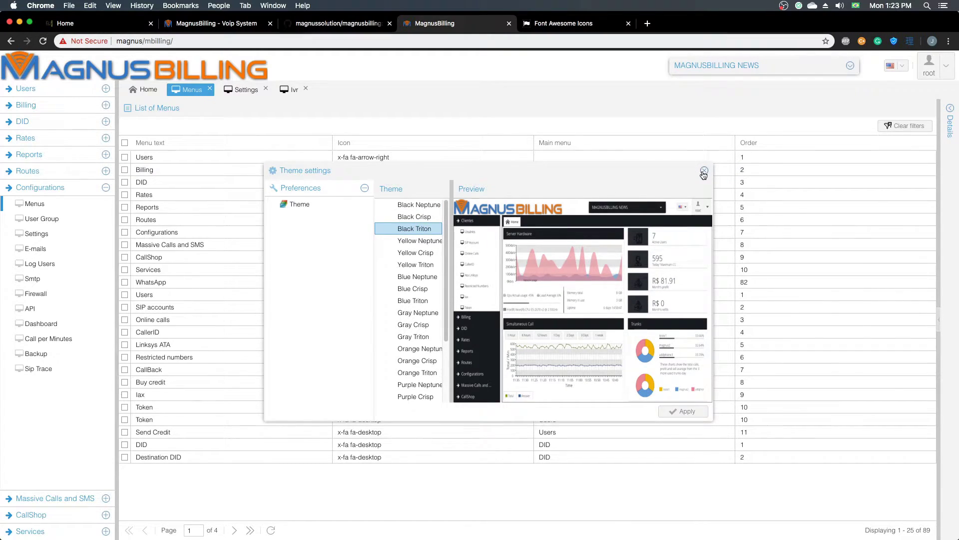
click(704, 171)
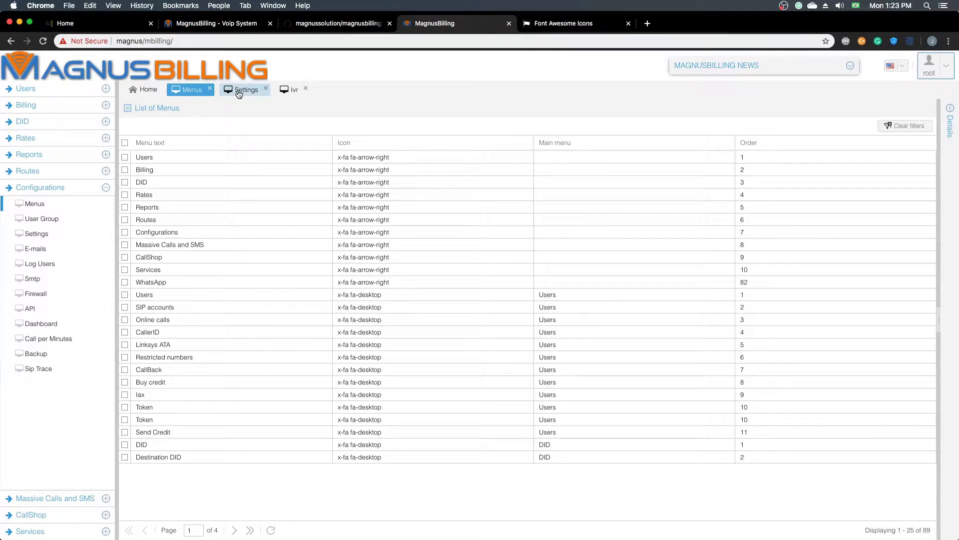
click(240, 94)
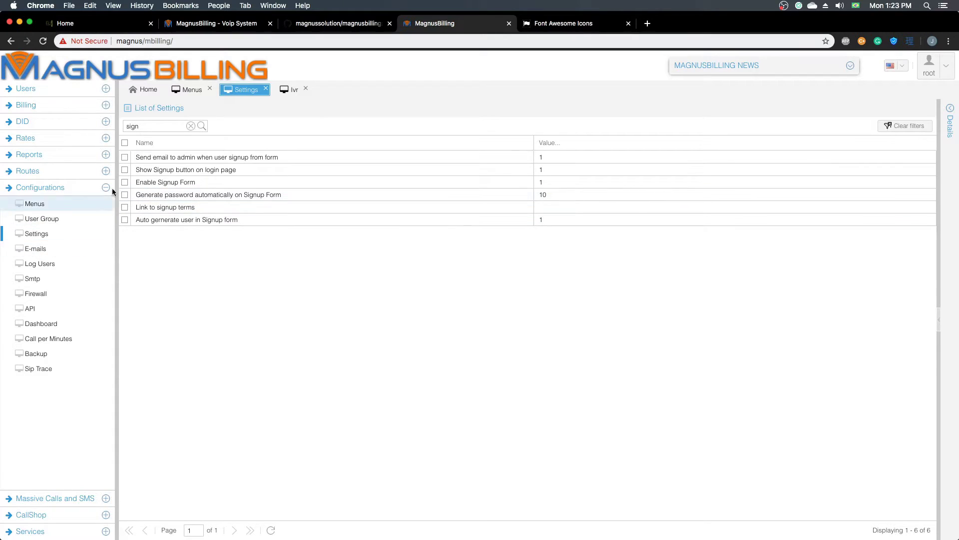
click(293, 90)
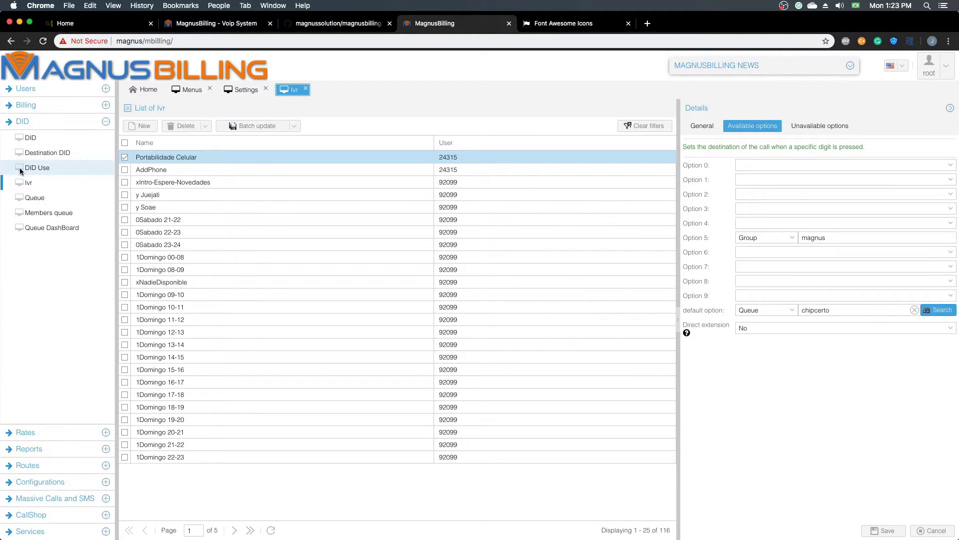
click(244, 89)
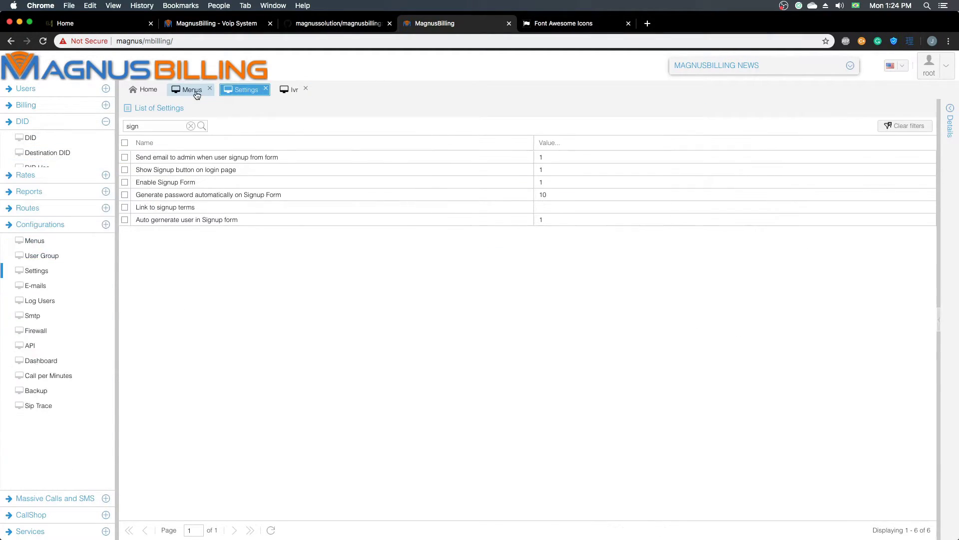
click(191, 90)
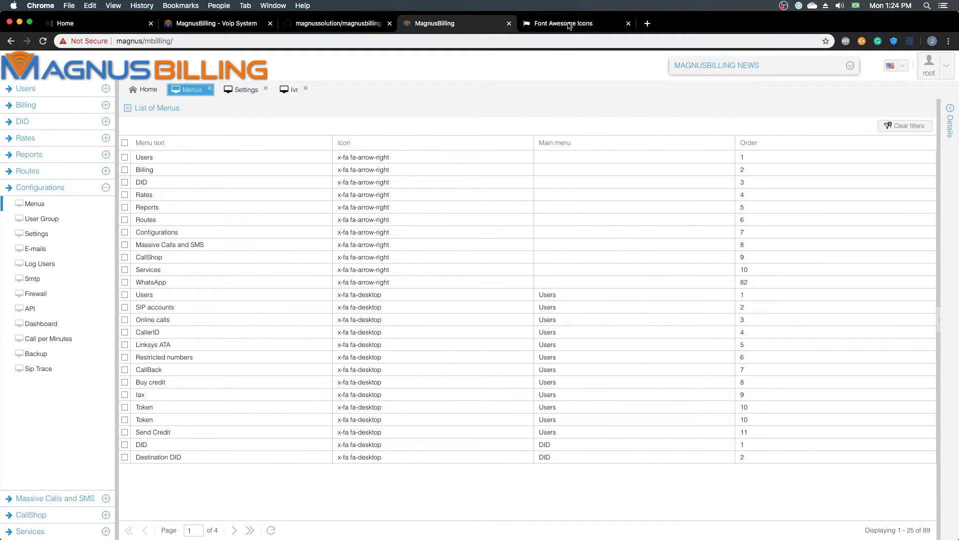
click(568, 25)
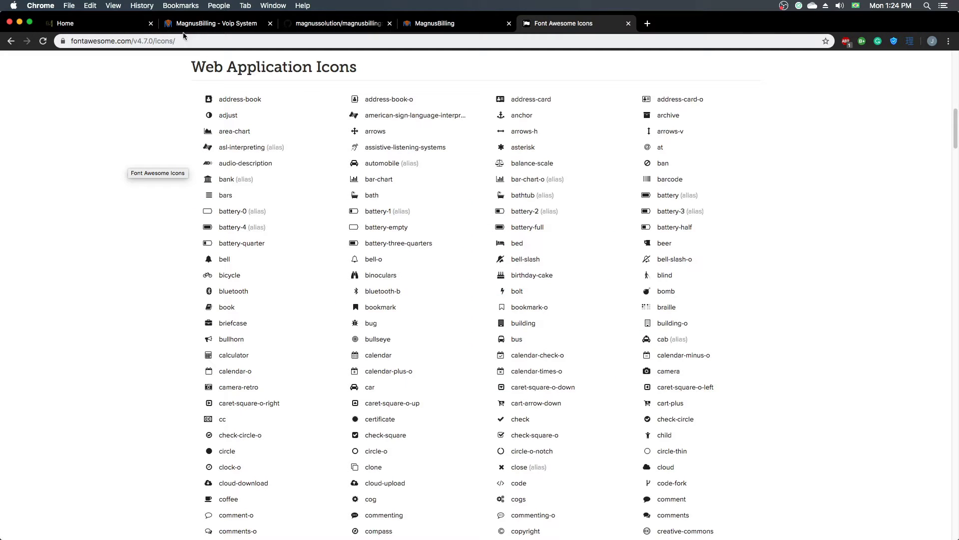
click(432, 29)
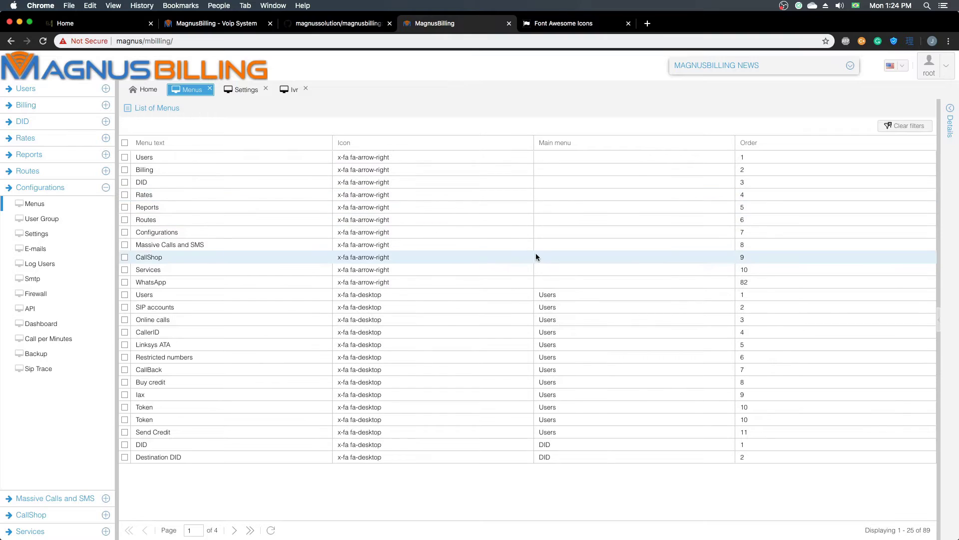
Show the Settings list filtered by 'sign' with its sign-up options
click(235, 94)
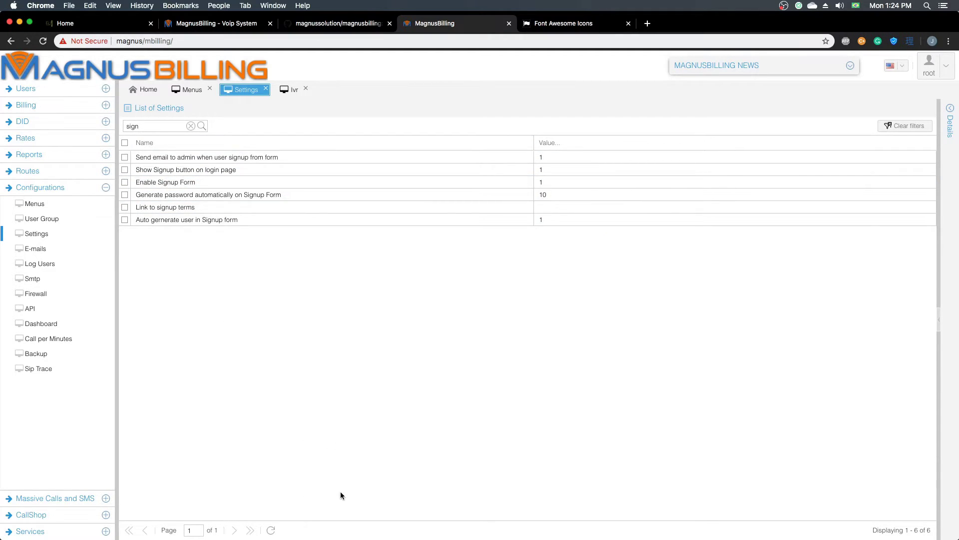
mouse_move(303, 537)
right_click(222, 513)
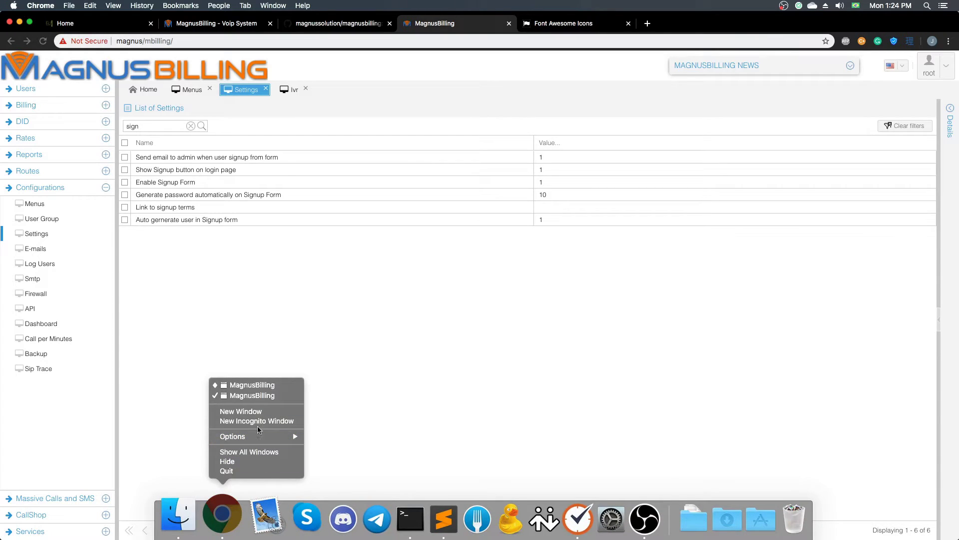
click(255, 395)
Restore the incognito window's new login page and bring up its forgot-password form
mouse_move(216, 537)
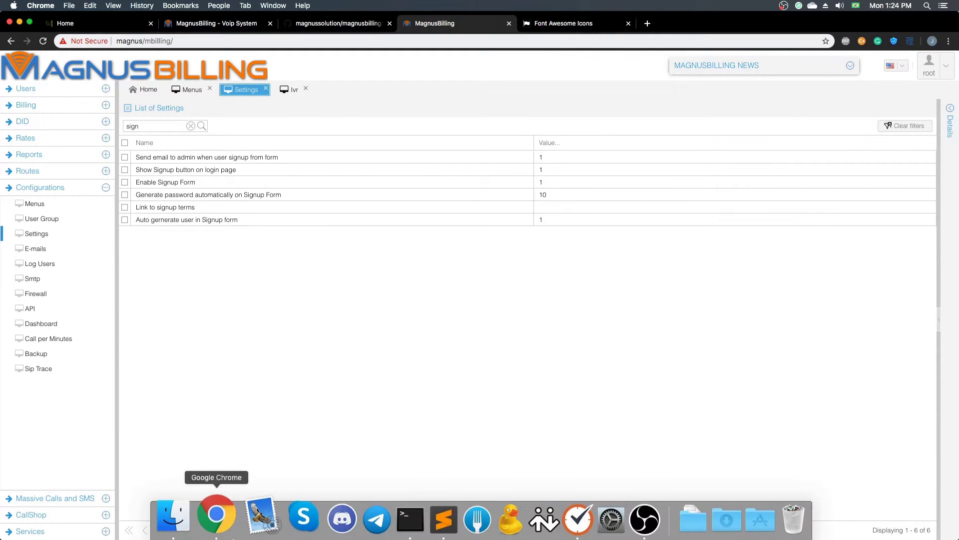
right_click(217, 514)
click(254, 386)
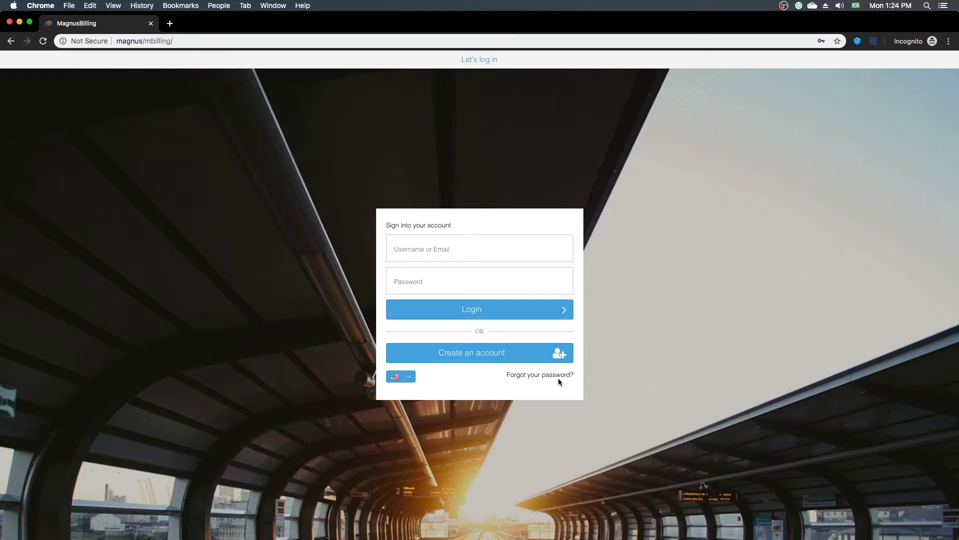
click(542, 375)
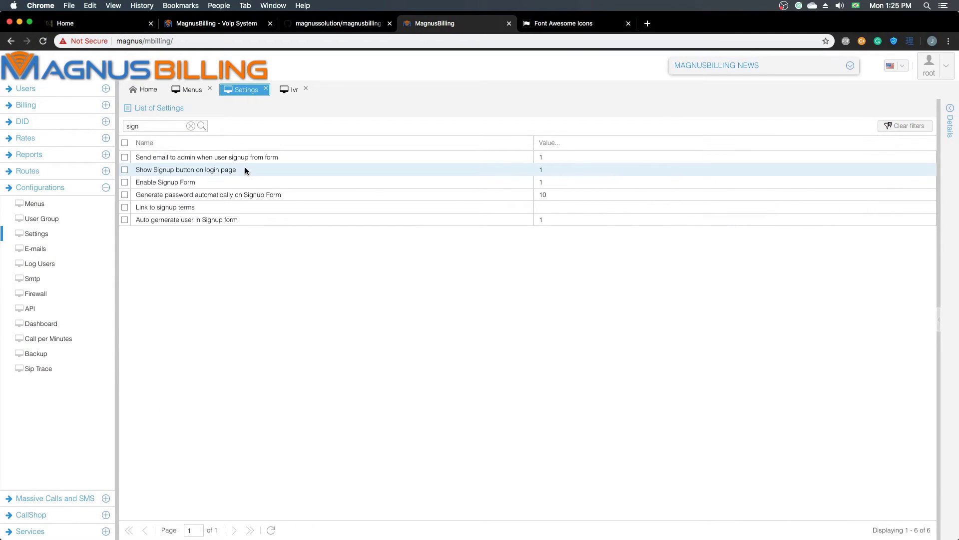
Show the IVR list, keep Direct extension at No, and expand Users in the sidebar
click(288, 91)
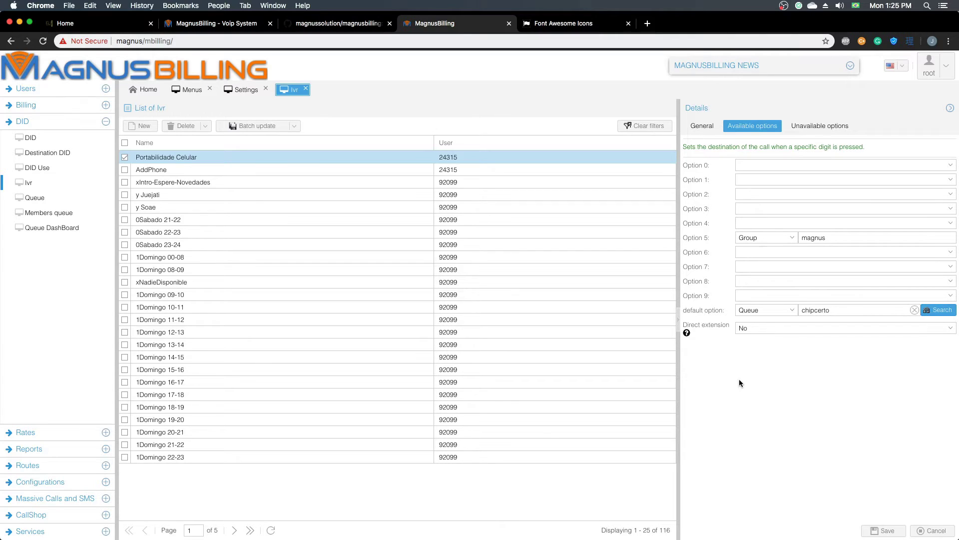
click(759, 327)
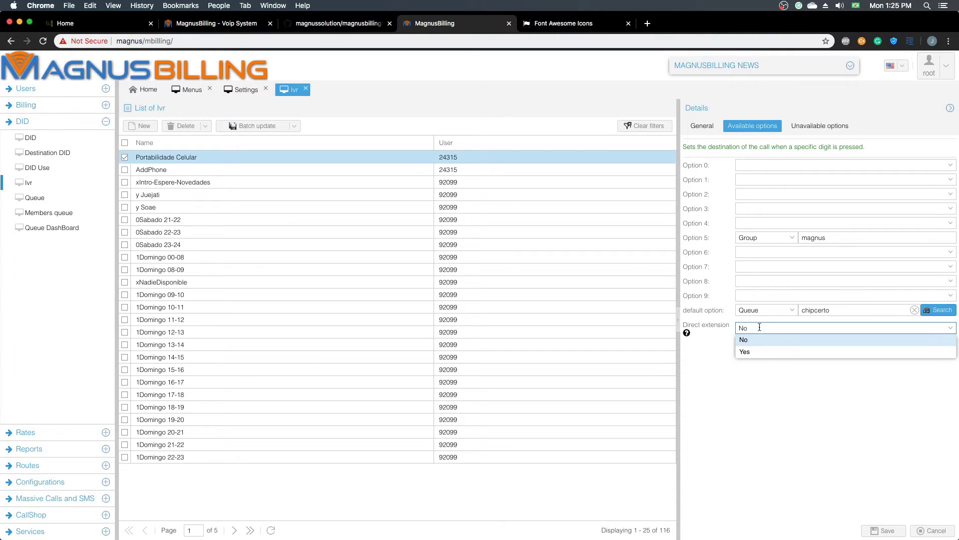
click(744, 340)
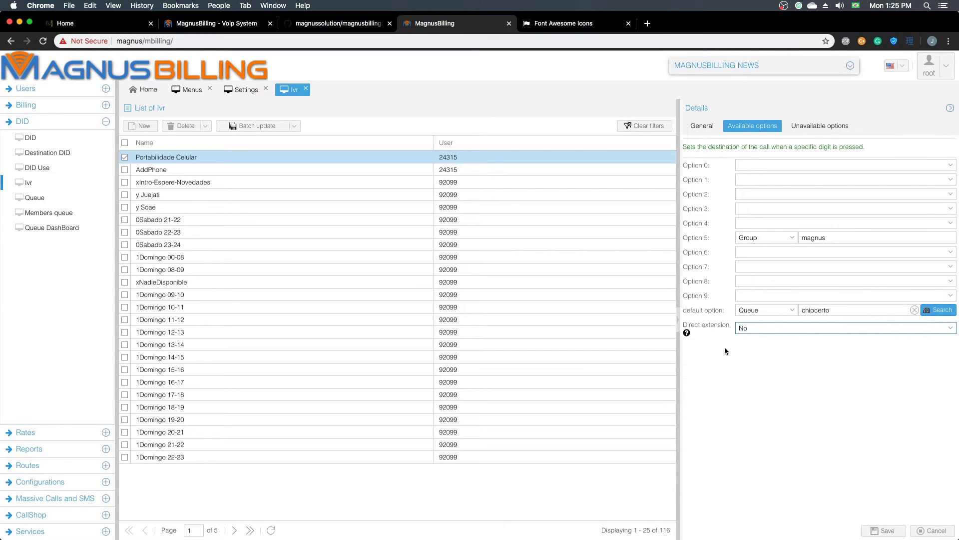
click(84, 91)
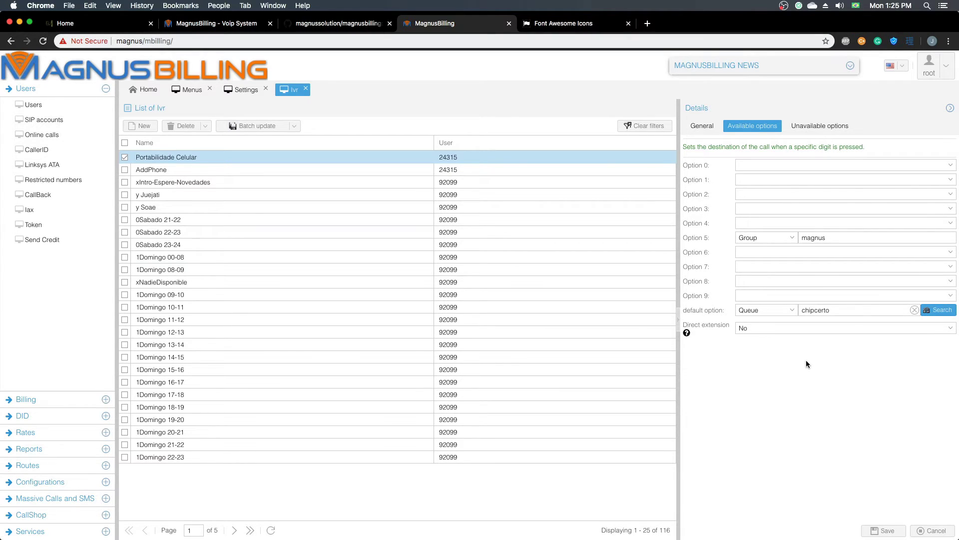
Expand Rates and Routes in the sidebar and go to Provider Rates
click(26, 432)
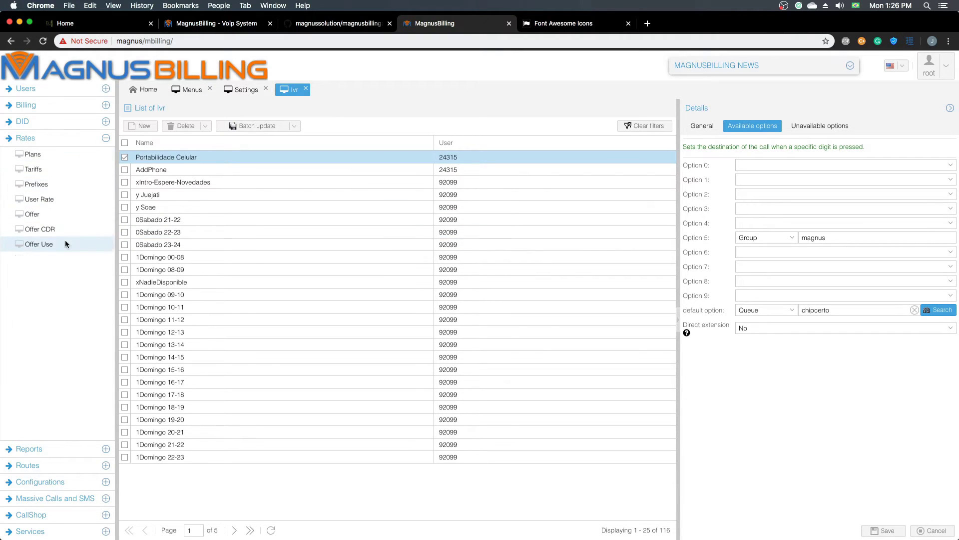
click(28, 465)
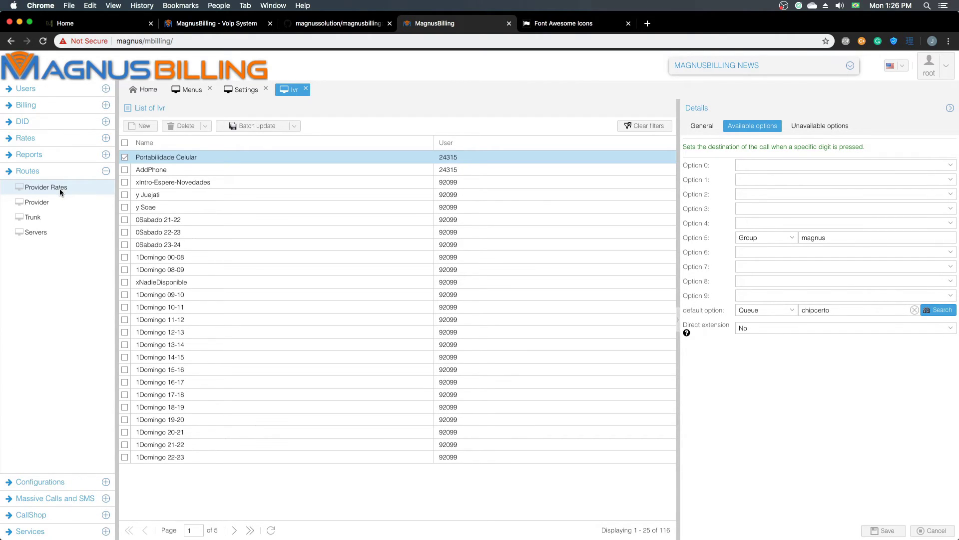
click(59, 188)
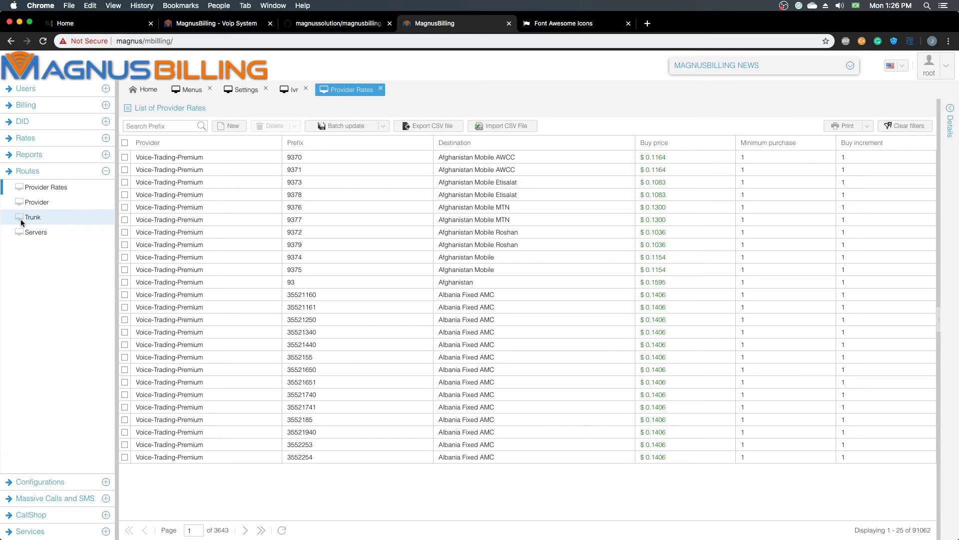
Replace the Settings filter 'sign' with 'back' to list the background options
click(245, 90)
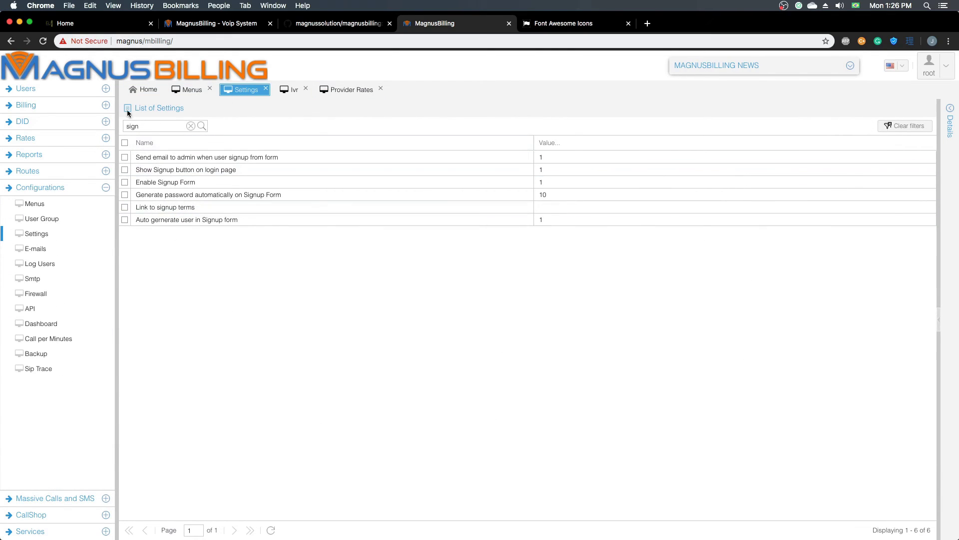
double_click(150, 127)
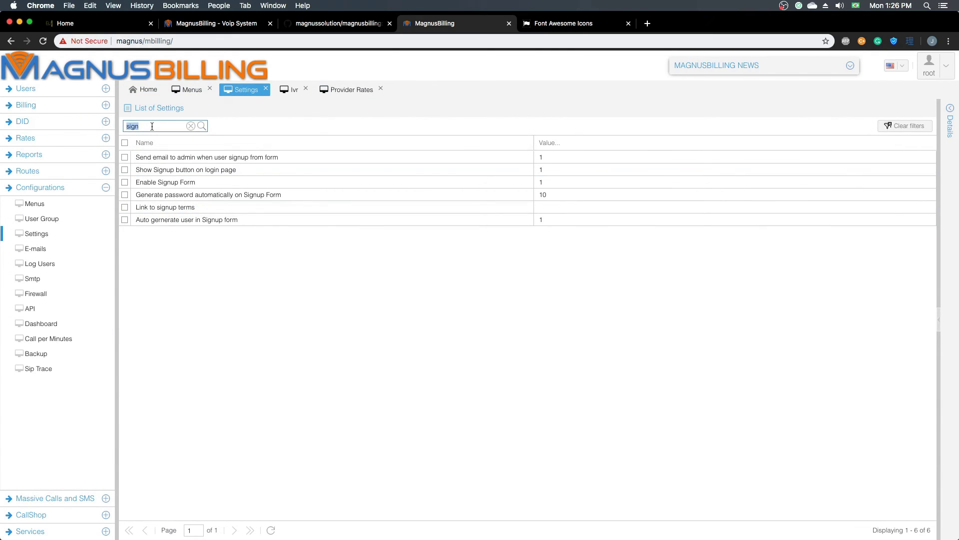
text(back)
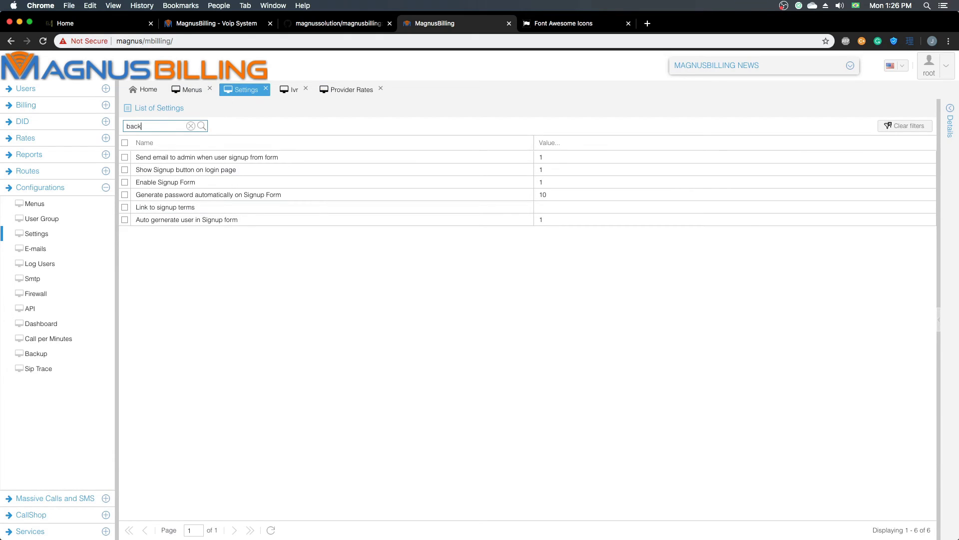